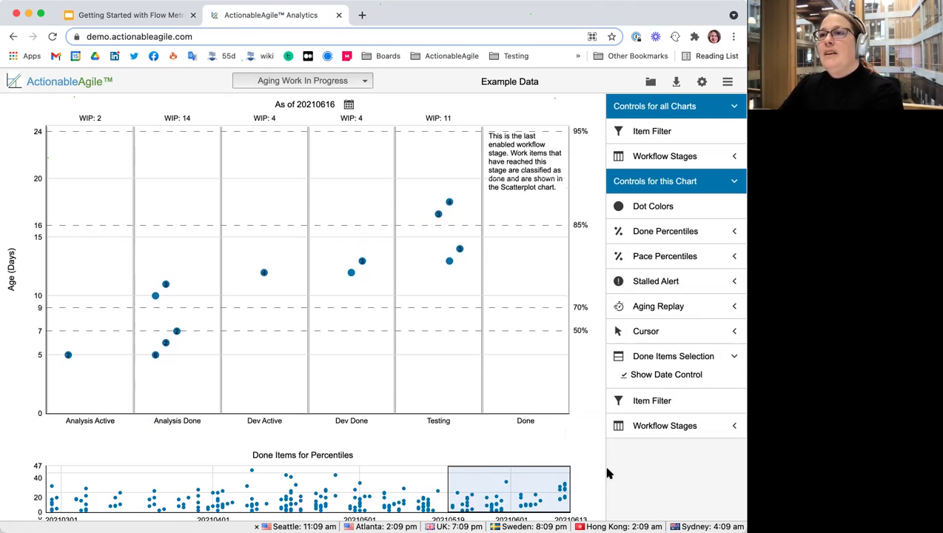
# Clear the date selection of the done items and show the Cycle Time Scatterplot with its trend line
pyautogui.click(429, 482)
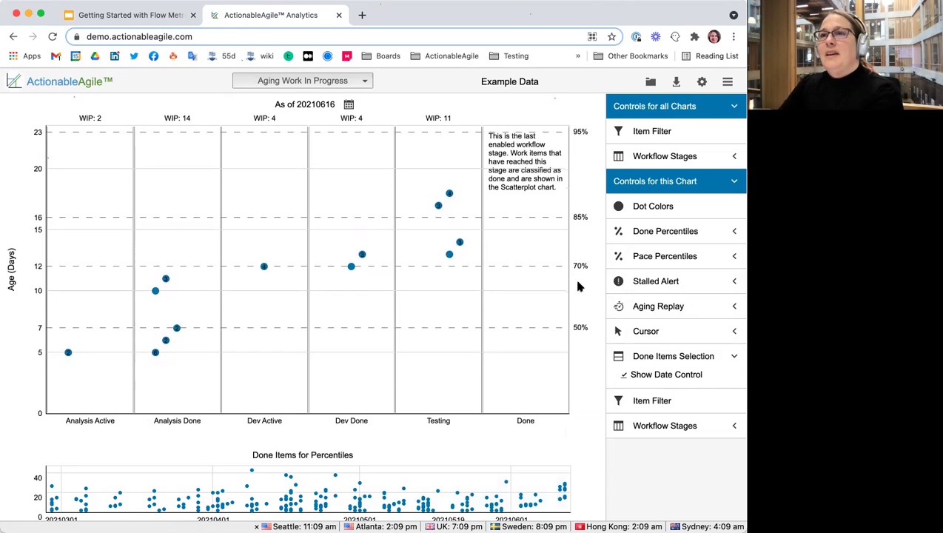
pyautogui.click(361, 81)
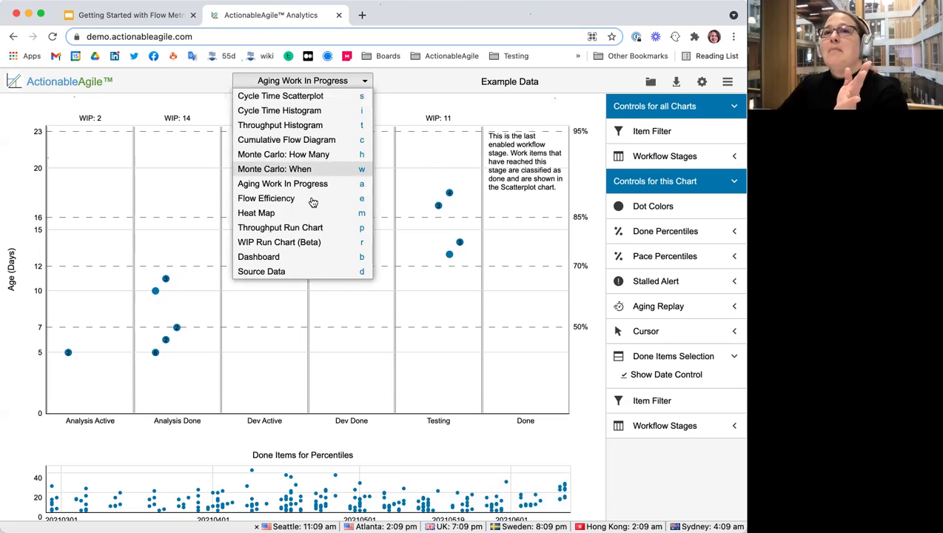
pyautogui.click(323, 98)
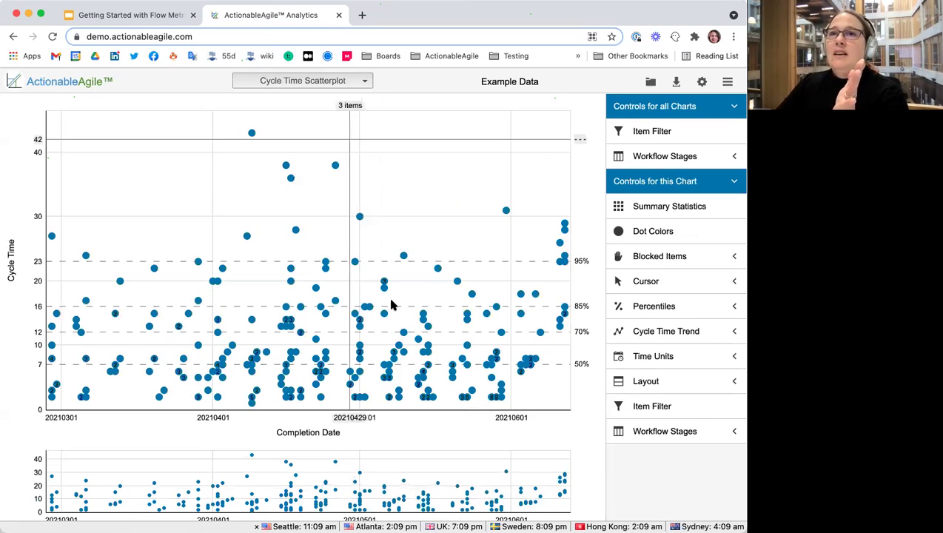
pyautogui.click(681, 335)
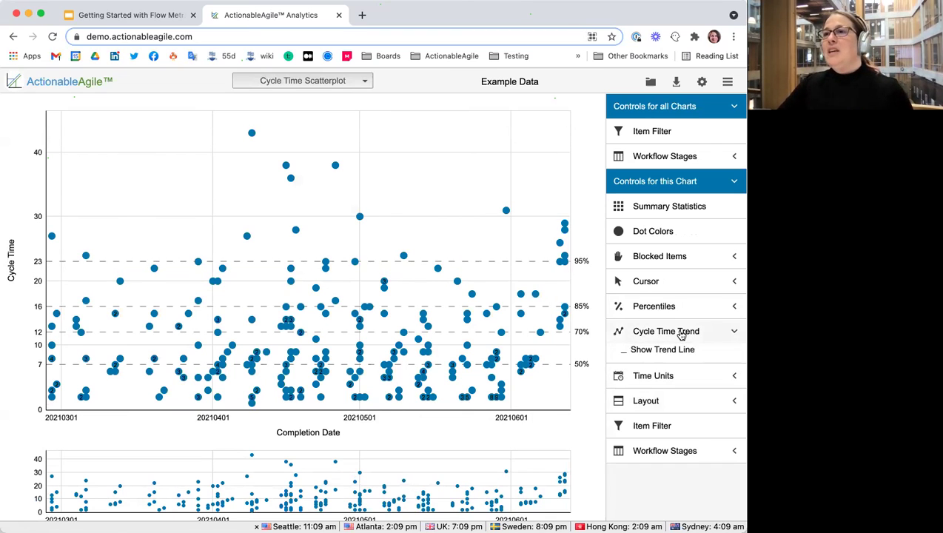
pyautogui.click(636, 352)
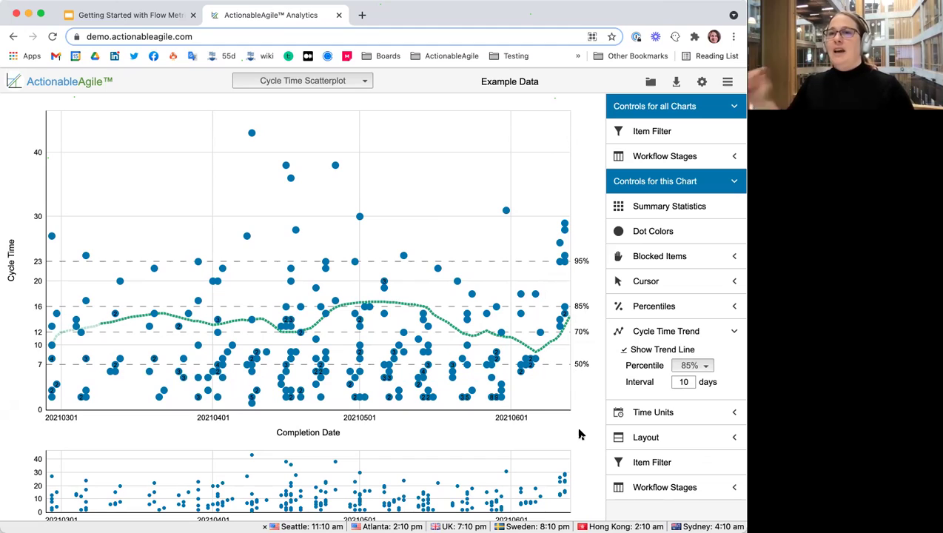
# Look at the data loading options and the Source Data view, and return to the Cycle Time Scatterplot
pyautogui.click(643, 81)
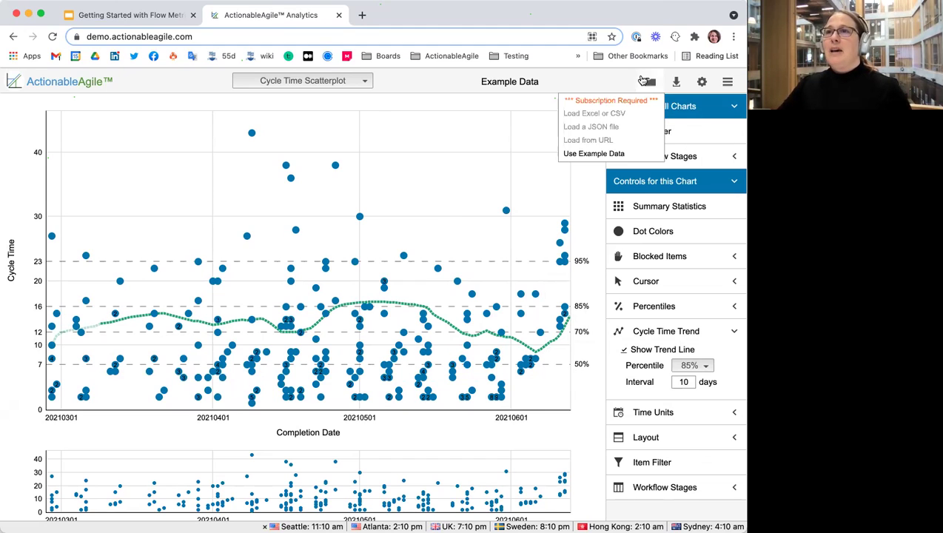
pyautogui.click(347, 84)
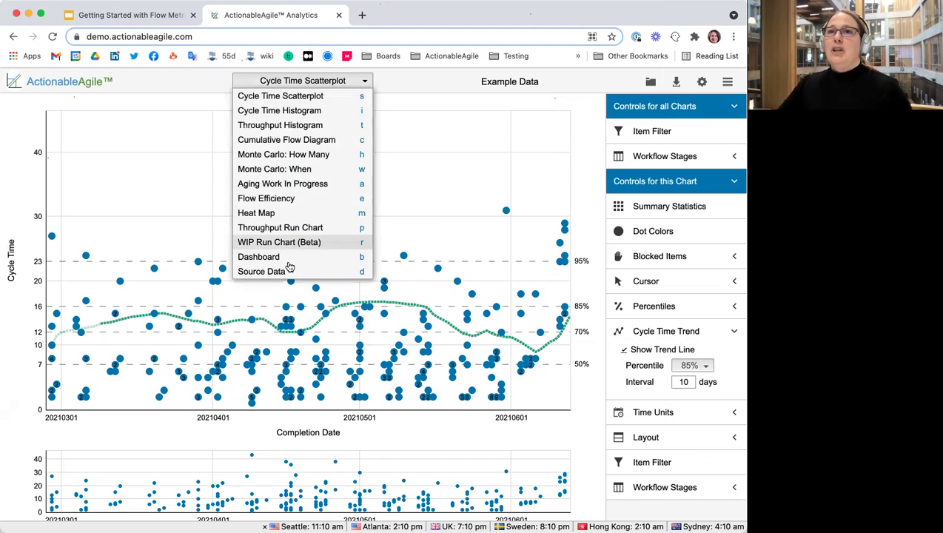
pyautogui.click(289, 271)
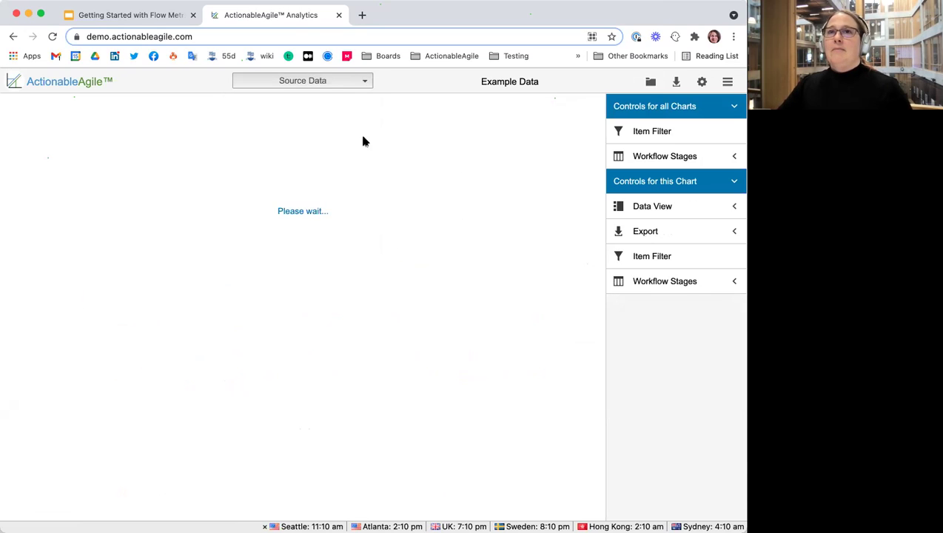
pyautogui.click(320, 84)
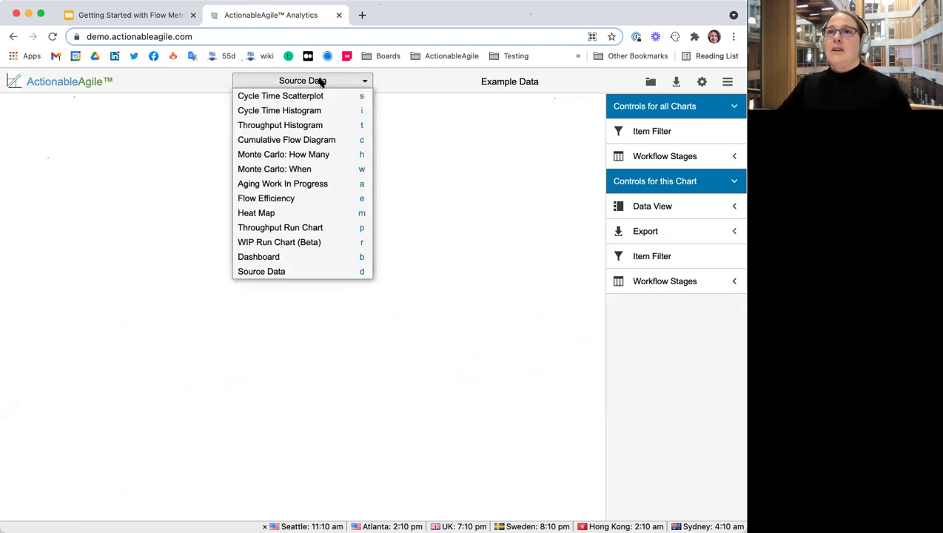
pyautogui.click(395, 98)
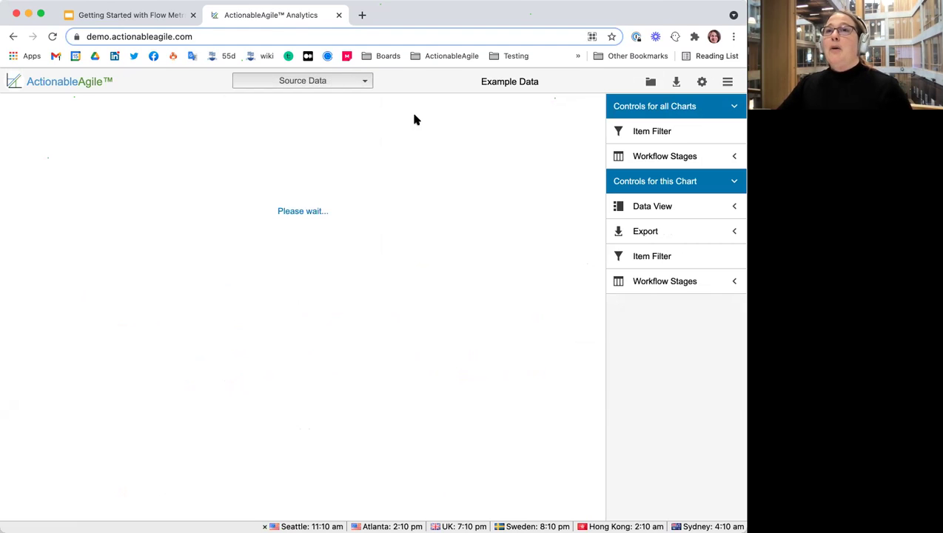
pyautogui.click(311, 83)
pyautogui.click(311, 97)
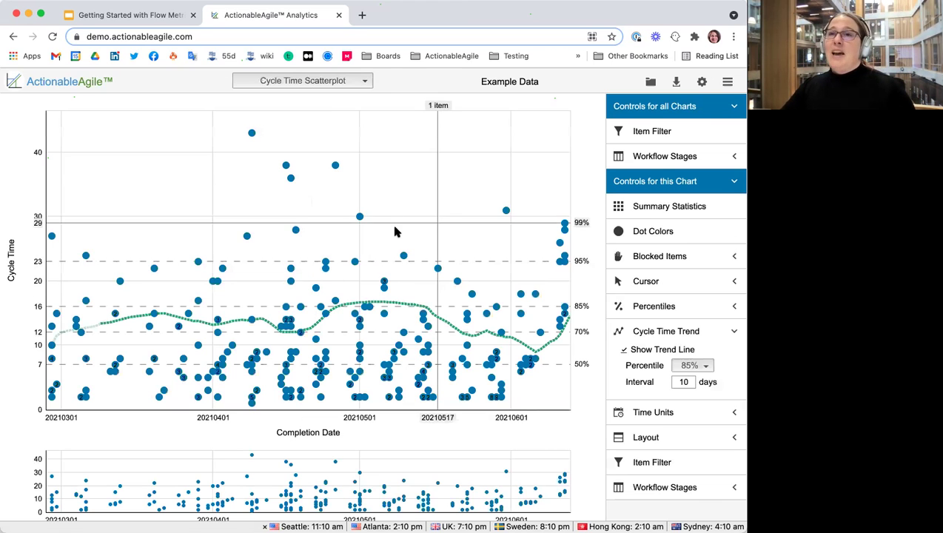
# View the Little's Law slide in the Google Slides presentation and return to the ActionableAgile Analytics scatterplot
pyautogui.moveTo(359, 217)
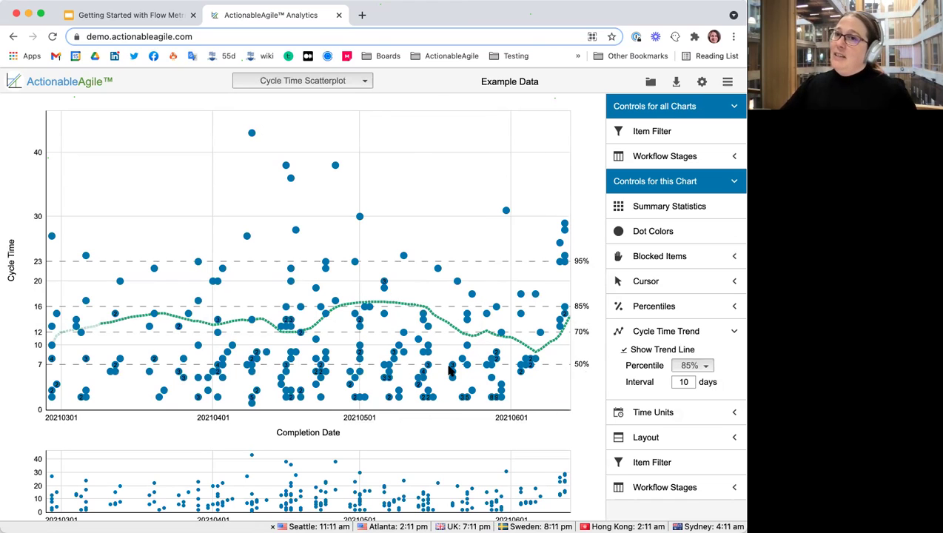
pyautogui.moveTo(287, 367)
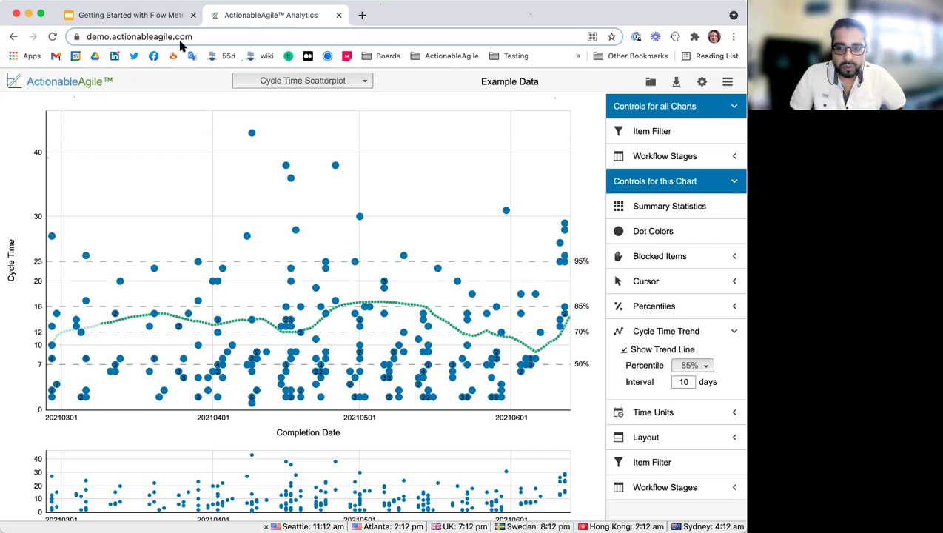
pyautogui.click(170, 21)
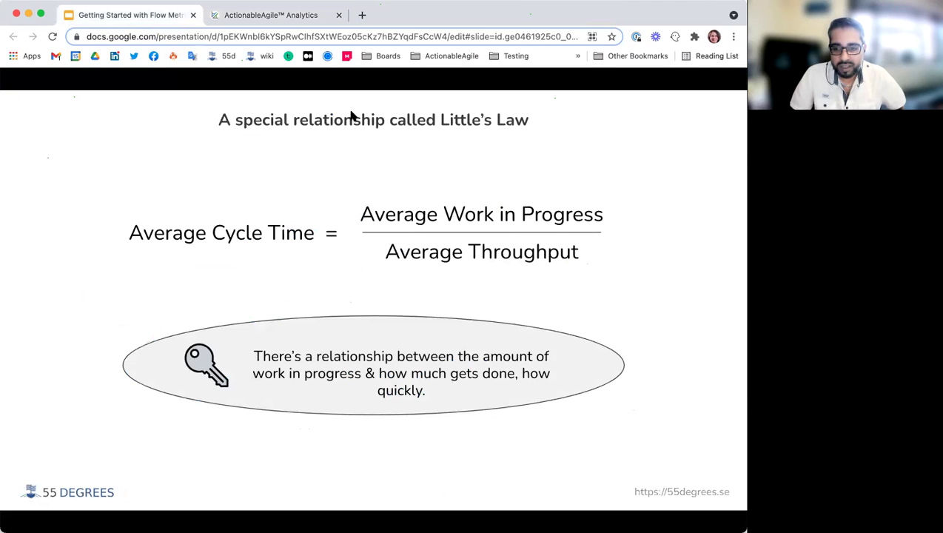
pyautogui.click(237, 17)
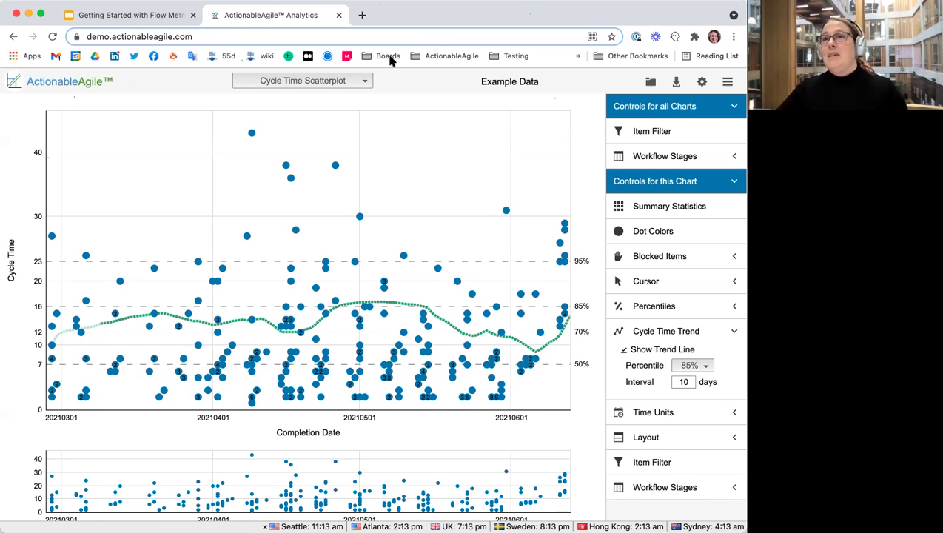
# Include the Backlog workflow stage for all charts and show the Aging Work In Progress chart
pyautogui.click(647, 134)
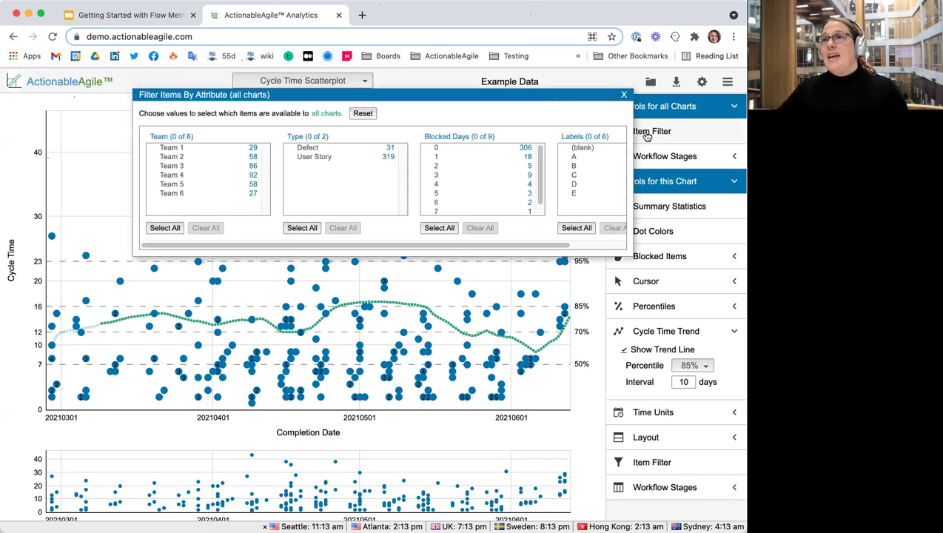
pyautogui.click(665, 157)
pyautogui.click(623, 175)
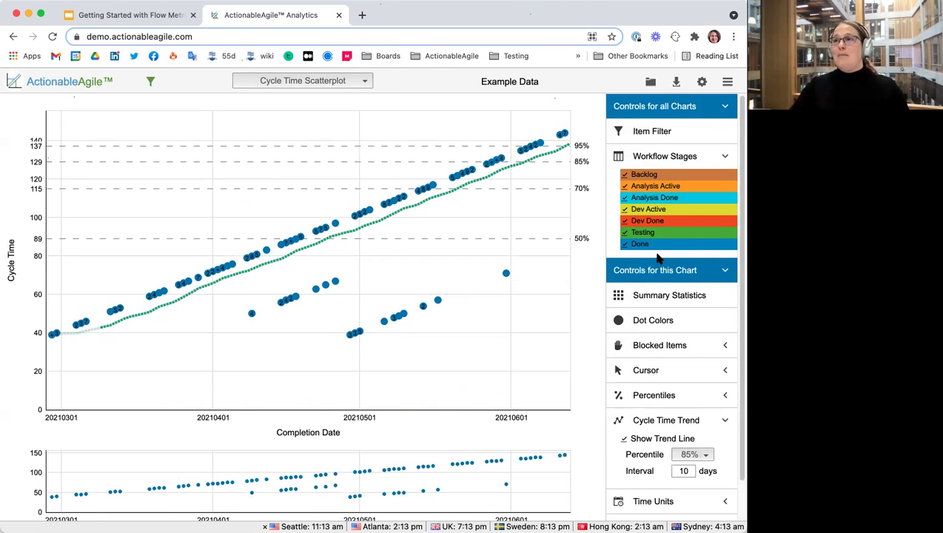
pyautogui.click(344, 82)
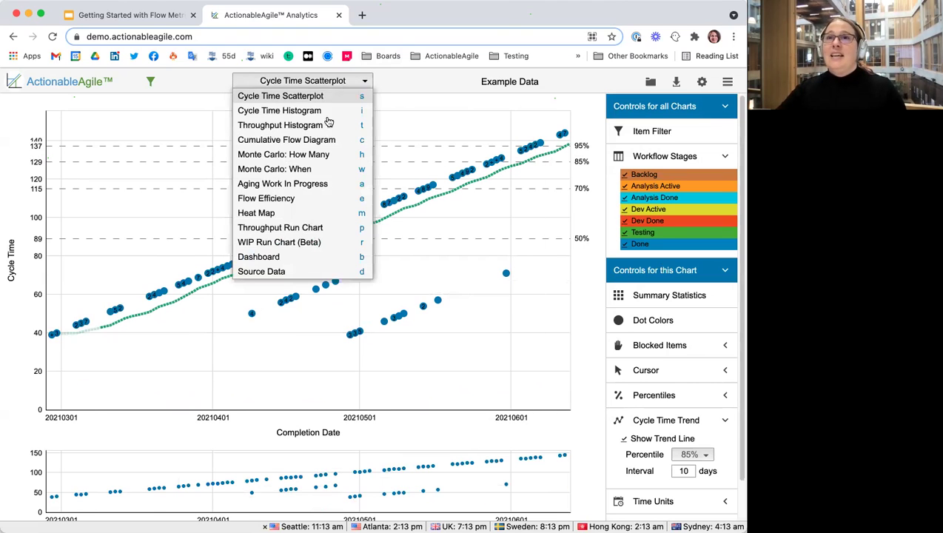
pyautogui.click(303, 187)
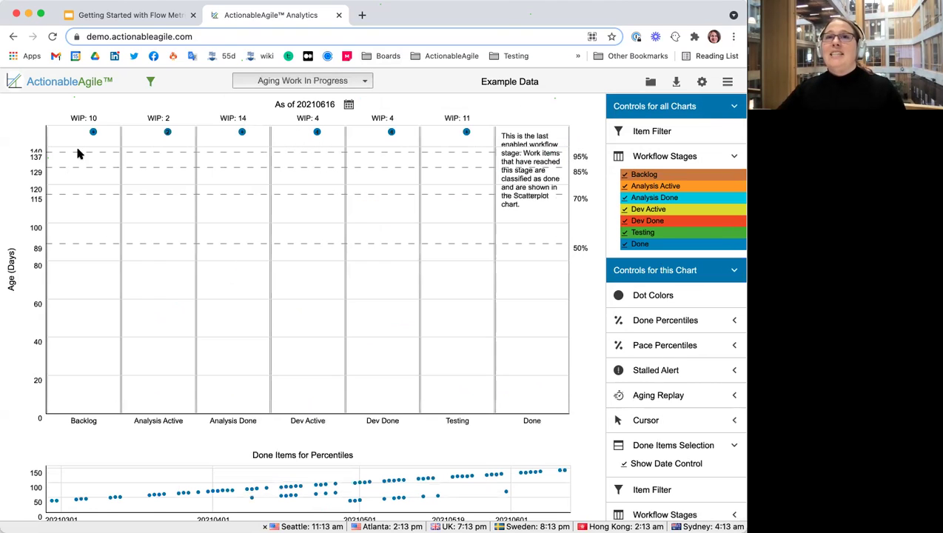
pyautogui.click(322, 83)
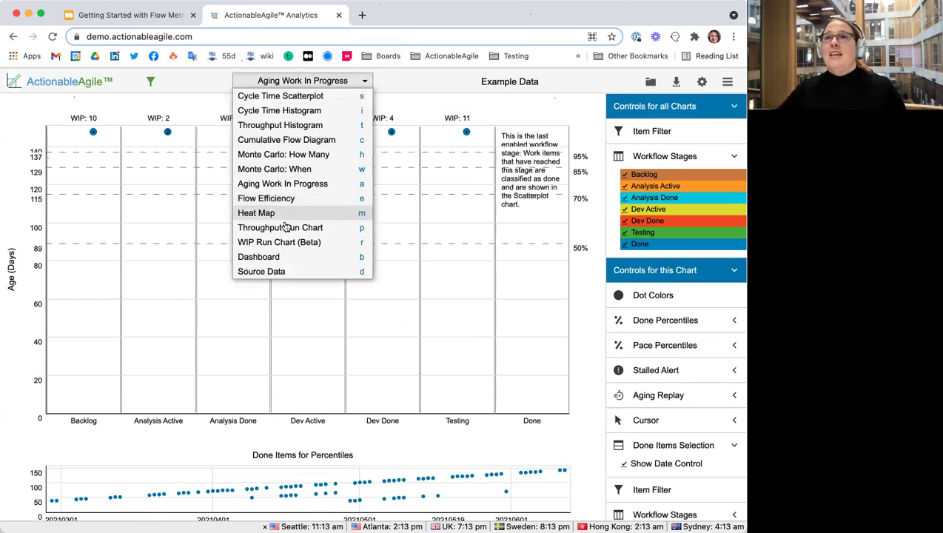
pyautogui.click(407, 84)
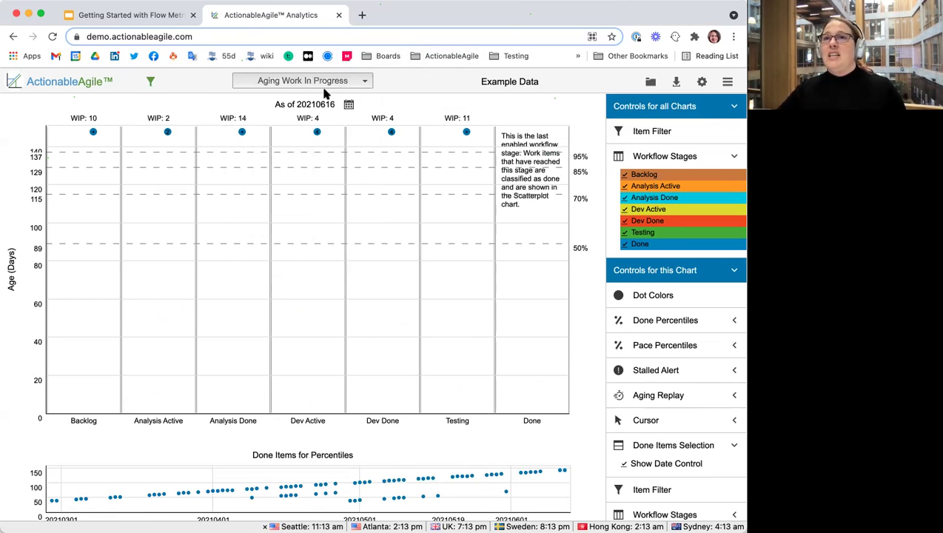
# Exclude the Backlog workflow stage from all charts and return to the Cycle Time Scatterplot
pyautogui.click(623, 176)
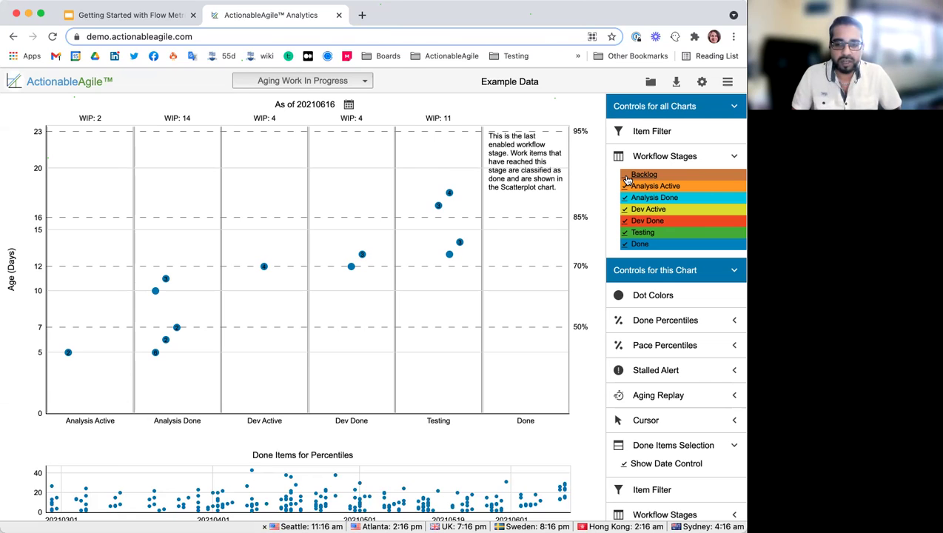
pyautogui.click(274, 81)
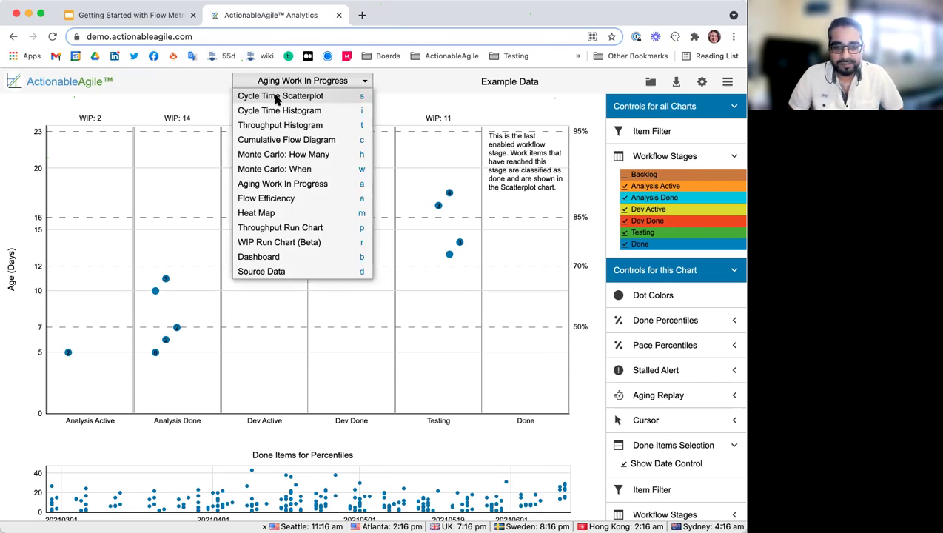
pyautogui.click(277, 96)
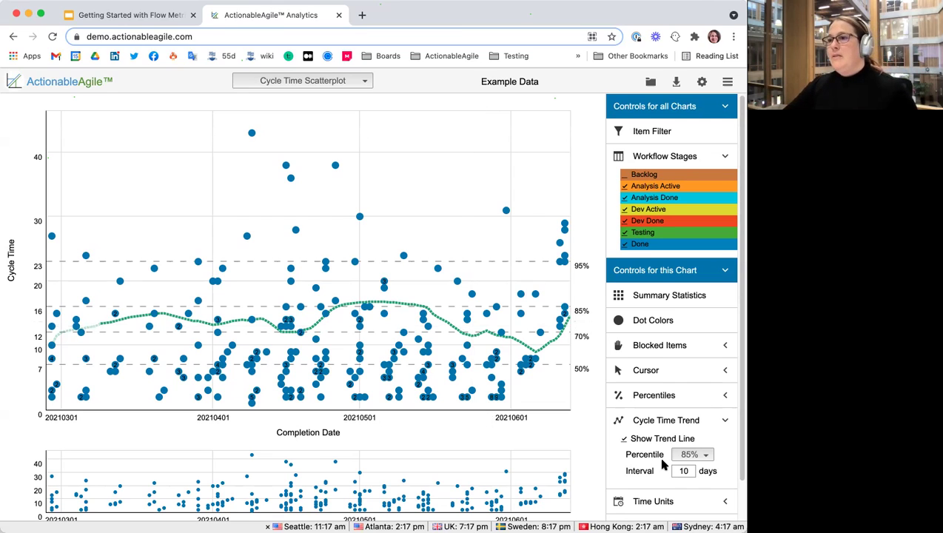
# Look at the attributes available for filtering items in this chart only, and close the filter without changes
pyautogui.scroll(-2, 660, 466)
pyautogui.click(655, 493)
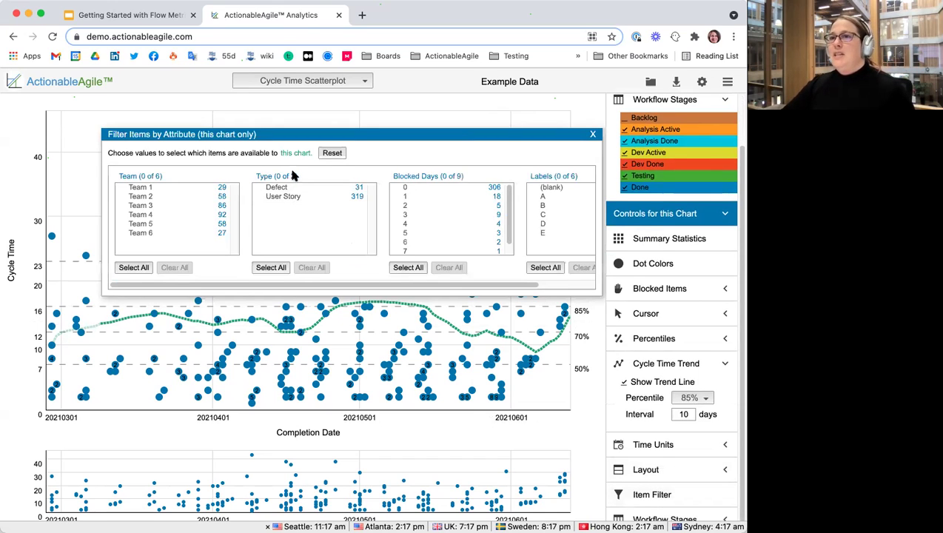
pyautogui.click(592, 136)
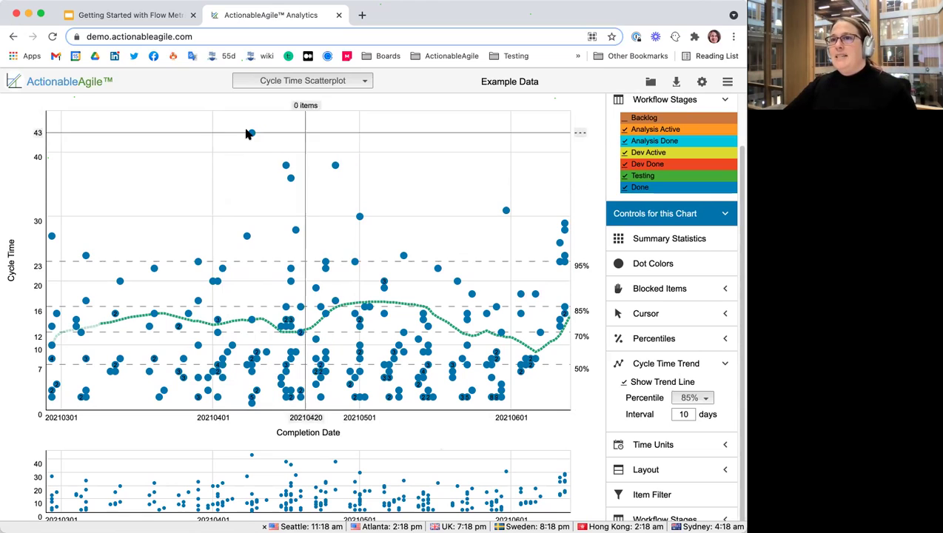
# Highlight the blocked items in the Cycle Time Scatterplot
pyautogui.moveTo(316, 384)
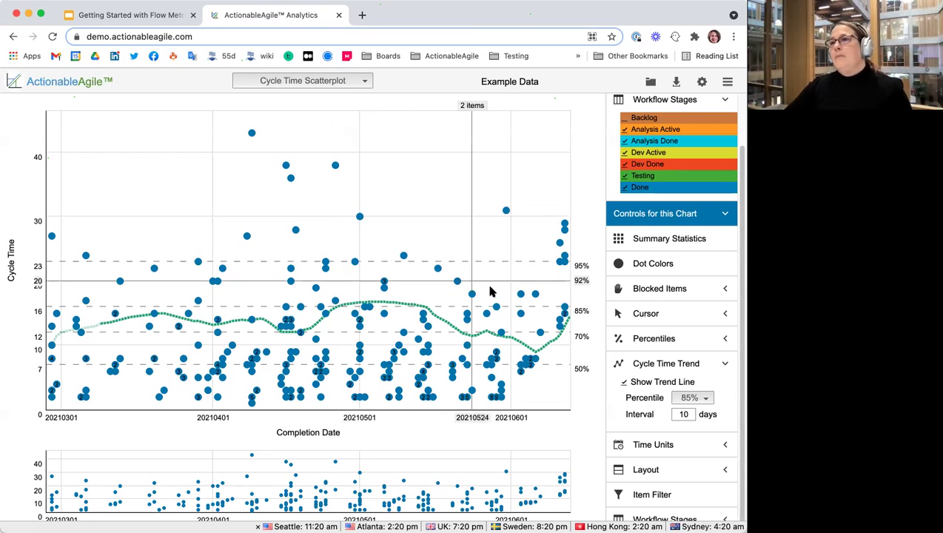
pyautogui.click(645, 291)
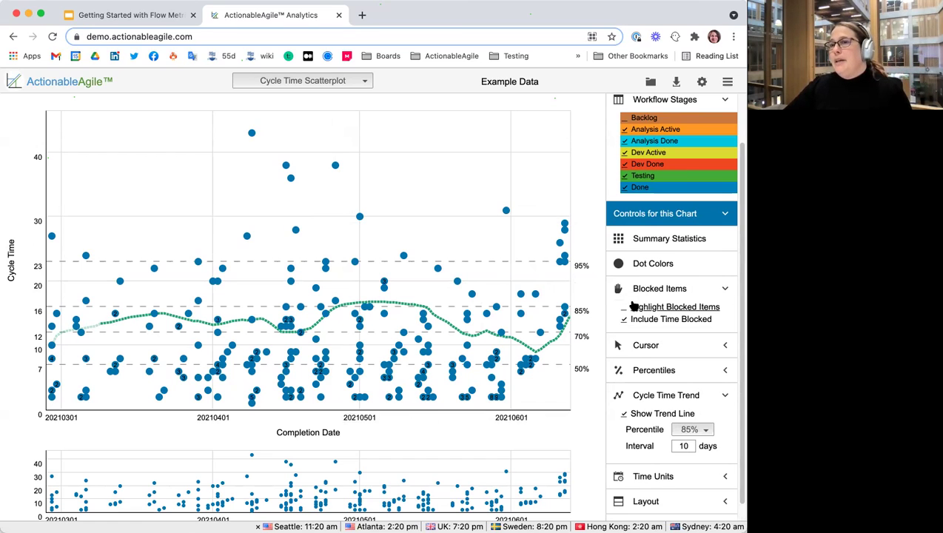
pyautogui.click(624, 309)
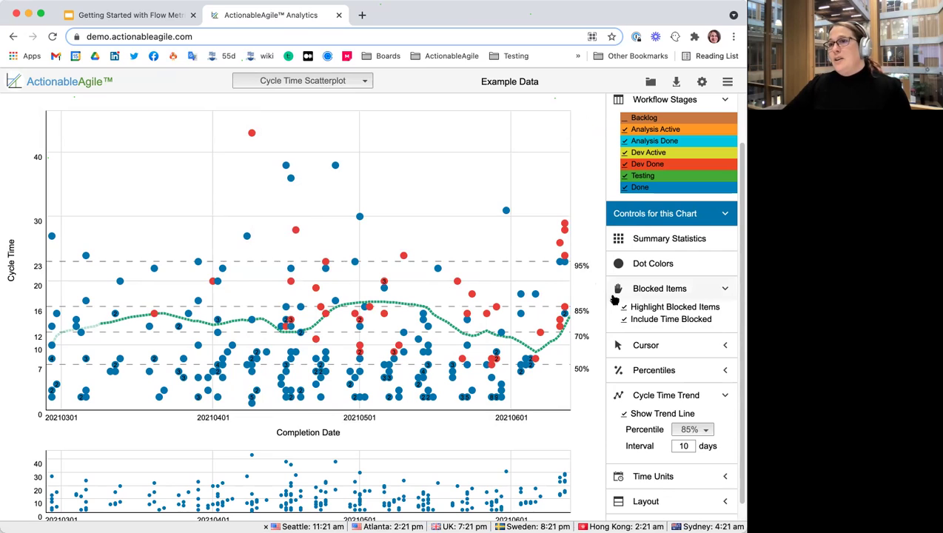
# View the work item details of the blocked item done on 20210612 with a 29-day cycle time, and close them
pyautogui.moveTo(563, 223)
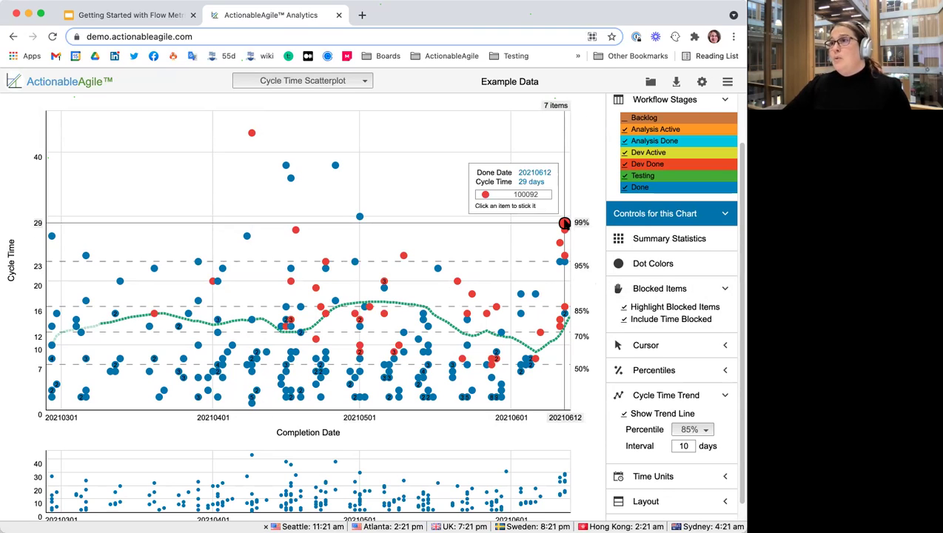
pyautogui.click(564, 223)
pyautogui.click(527, 195)
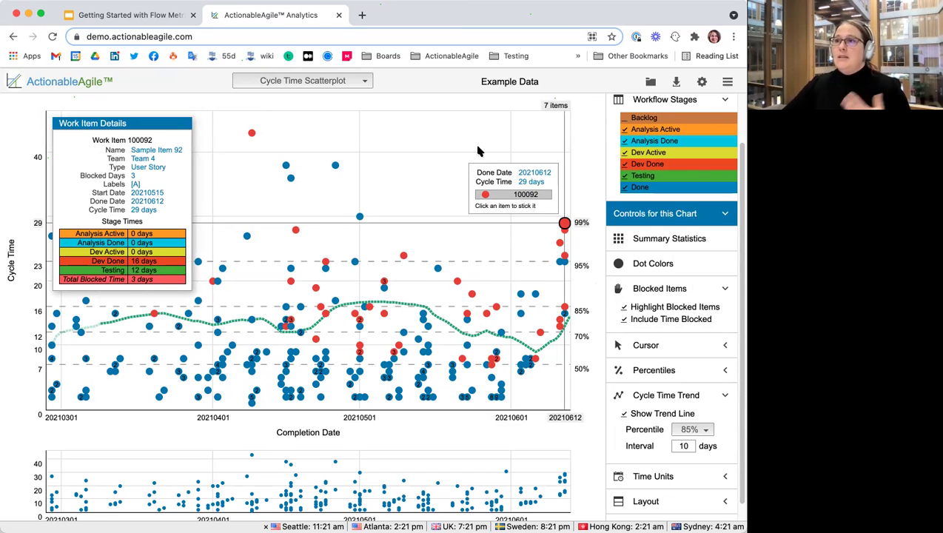
pyautogui.click(546, 202)
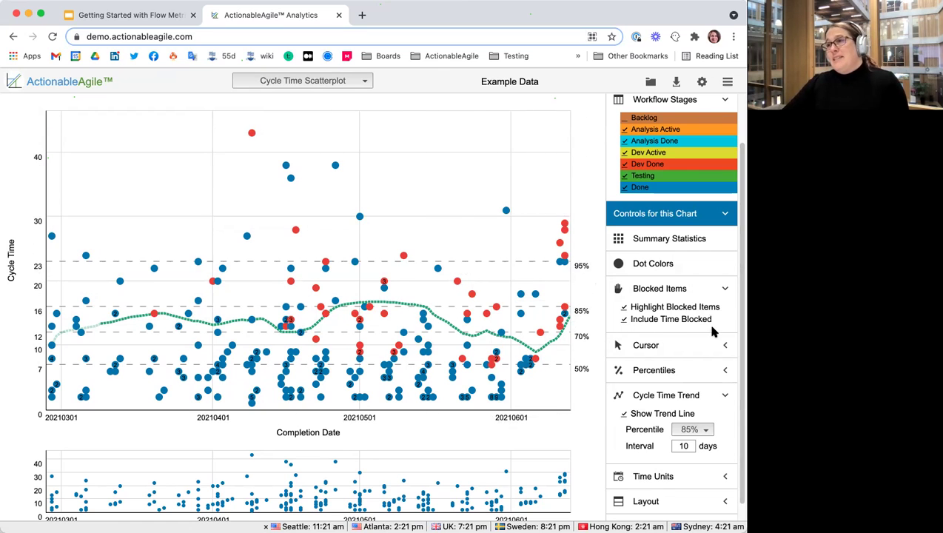
# Exclude the time blocked from the scatterplot's cycle times and include it again
pyautogui.click(625, 320)
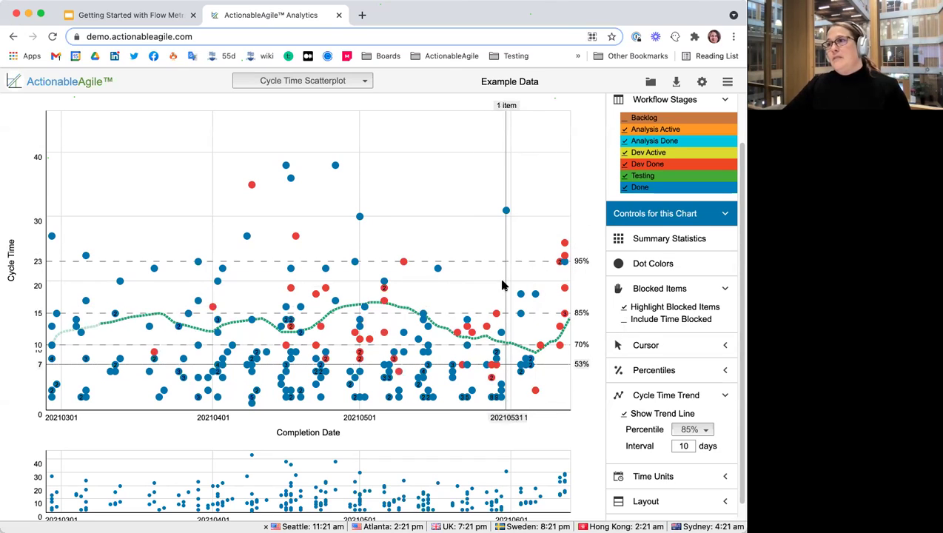
pyautogui.click(623, 320)
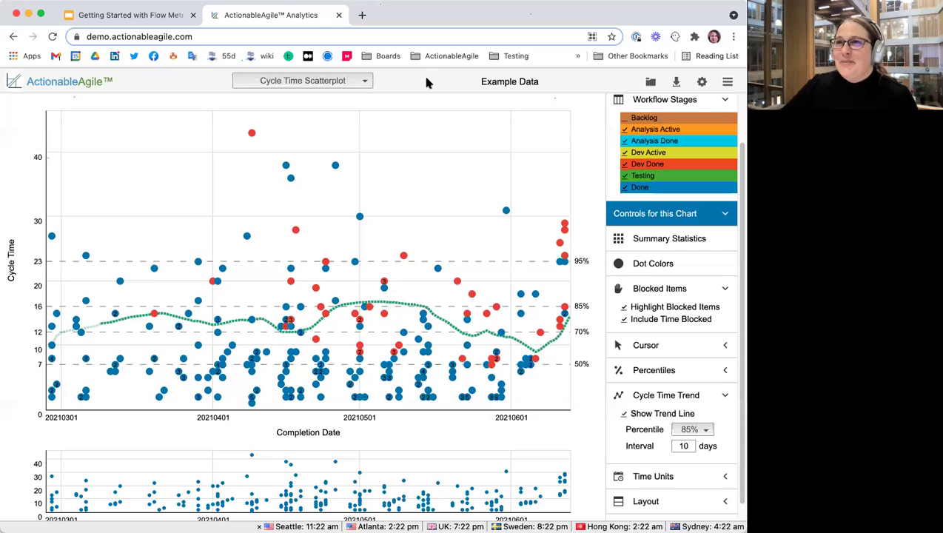
# Switch to the Flow Efficiency chart and show its calculation inputs
pyautogui.click(334, 82)
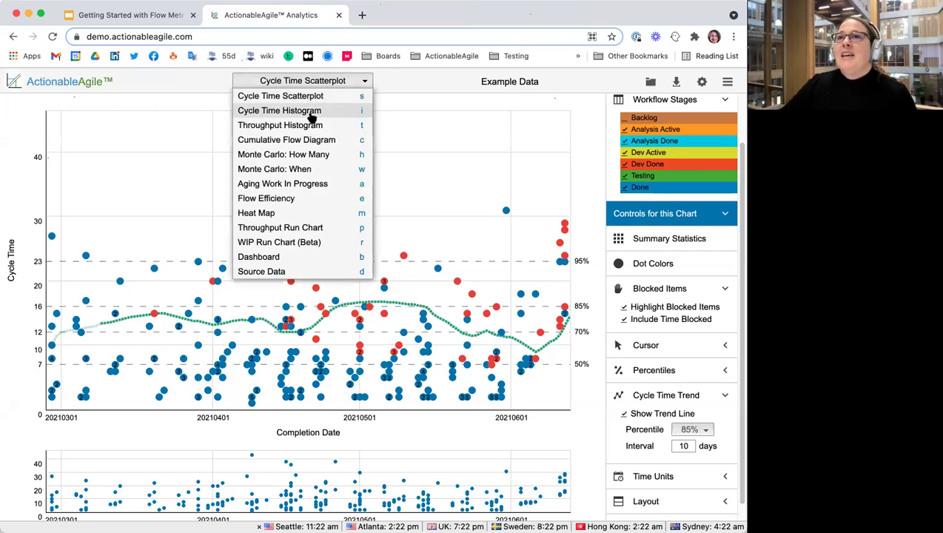
pyautogui.click(277, 198)
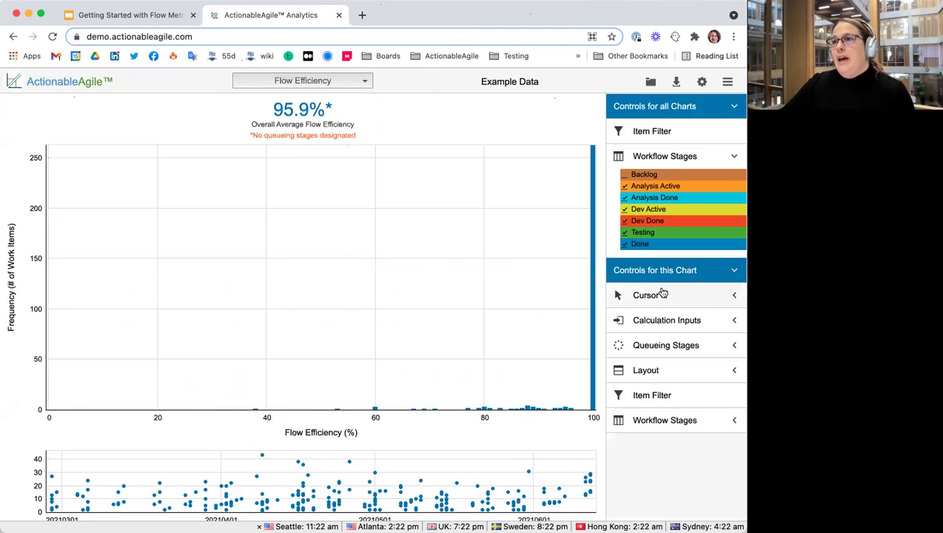
pyautogui.click(666, 320)
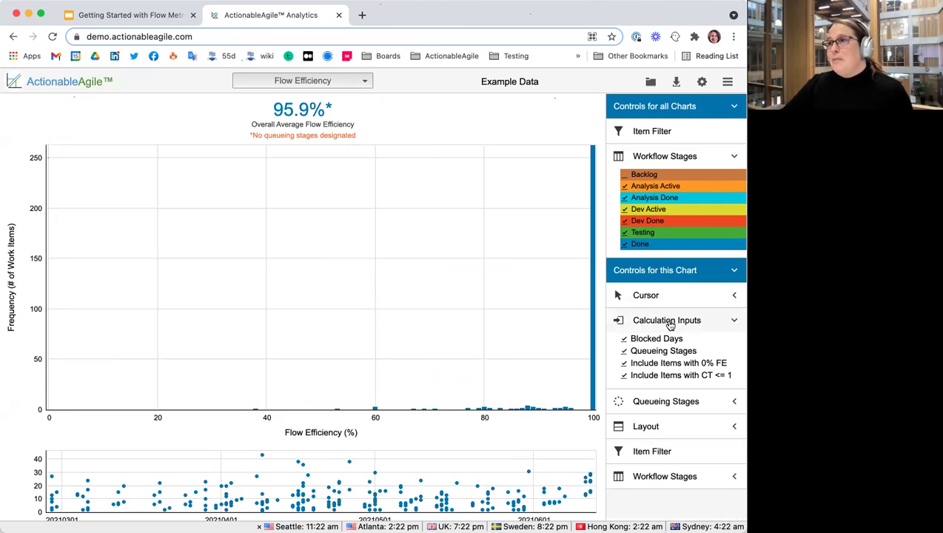
# Designate Analysis Done and Dev Done as queueing stages for the Flow Efficiency chart
pyautogui.click(669, 402)
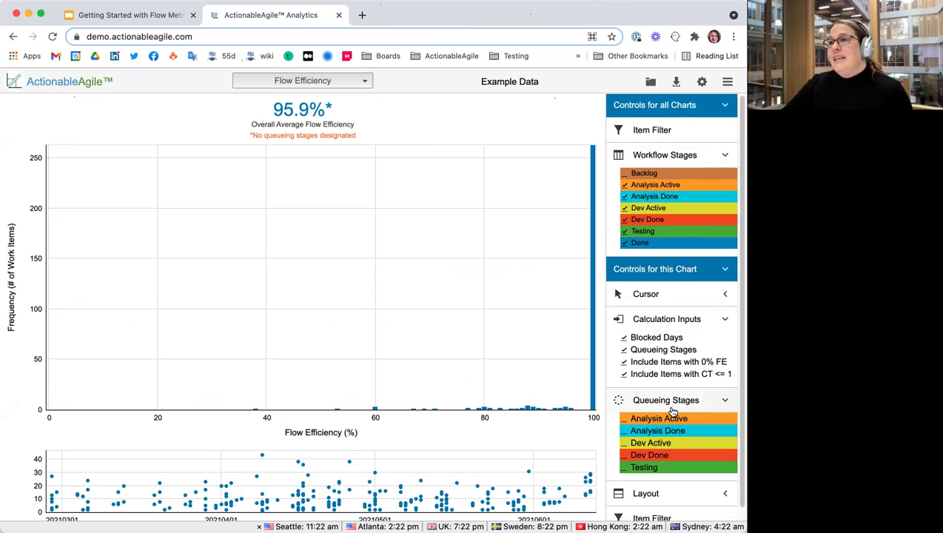
pyautogui.scroll(-1, 671, 410)
pyautogui.click(621, 410)
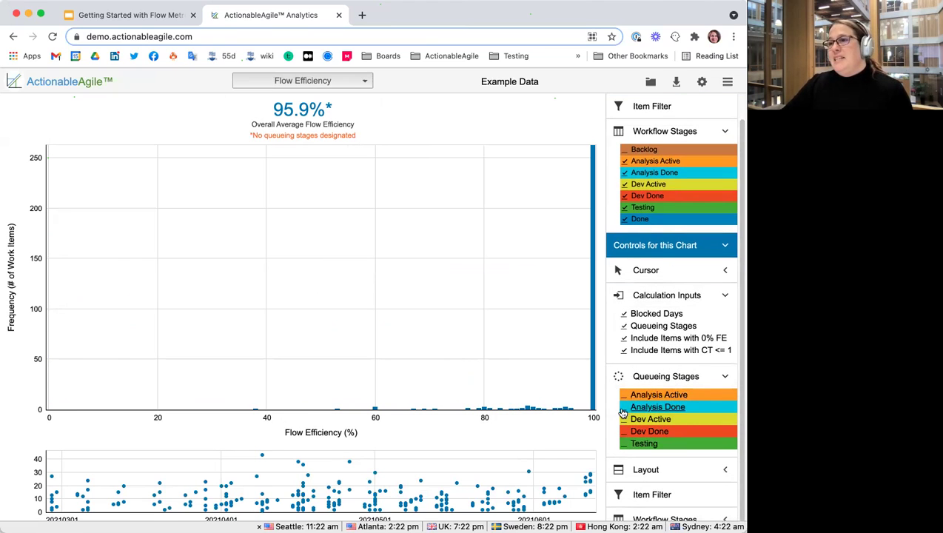
pyautogui.click(625, 435)
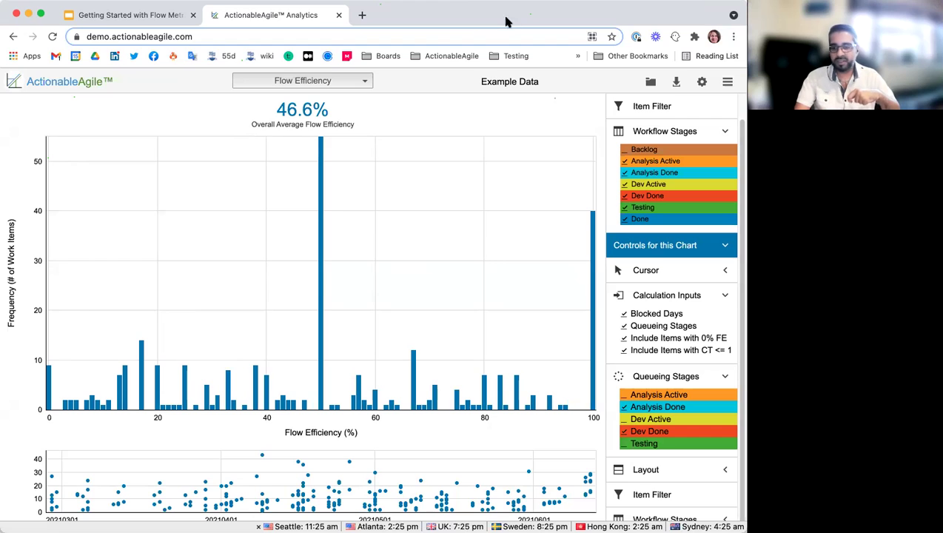
# Switch to the Aging Work In Progress chart and look at the items in the Dev Done stage
pyautogui.click(280, 81)
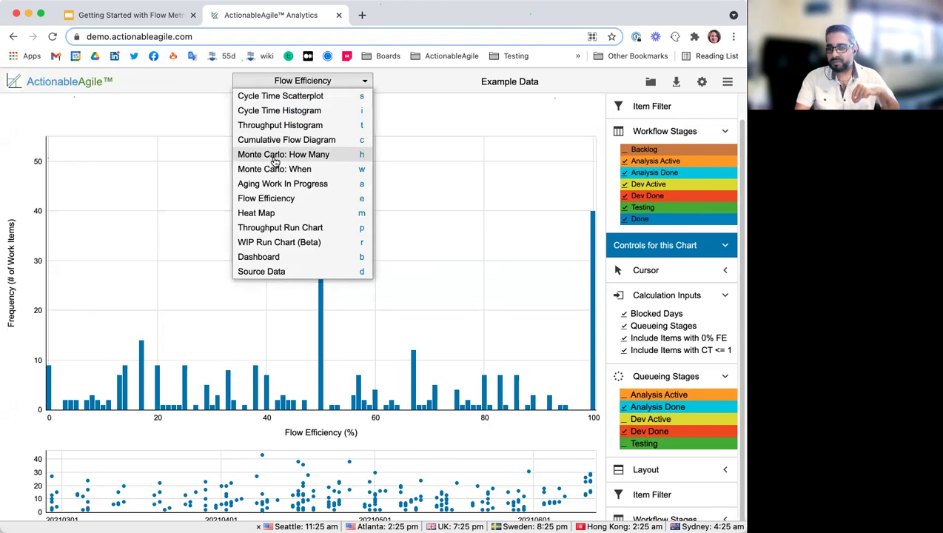
pyautogui.click(275, 183)
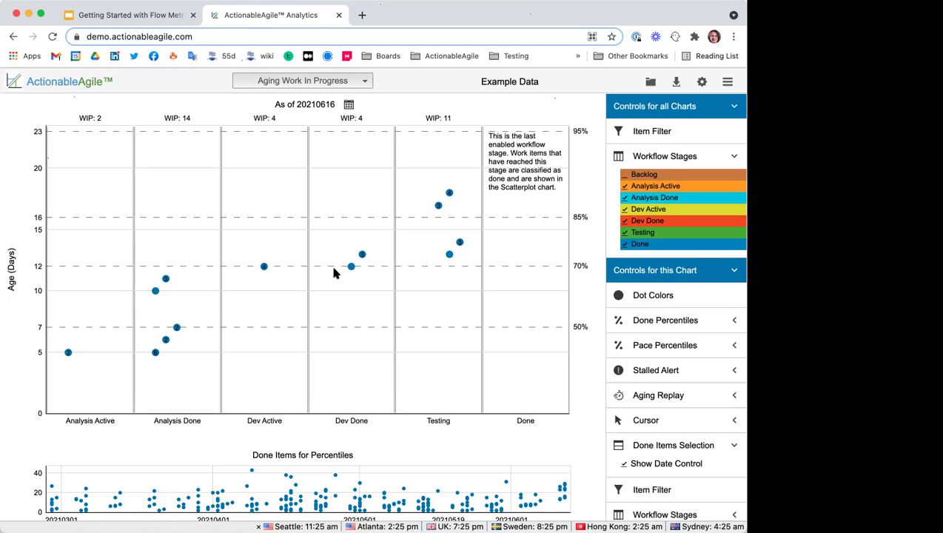
pyautogui.moveTo(352, 268)
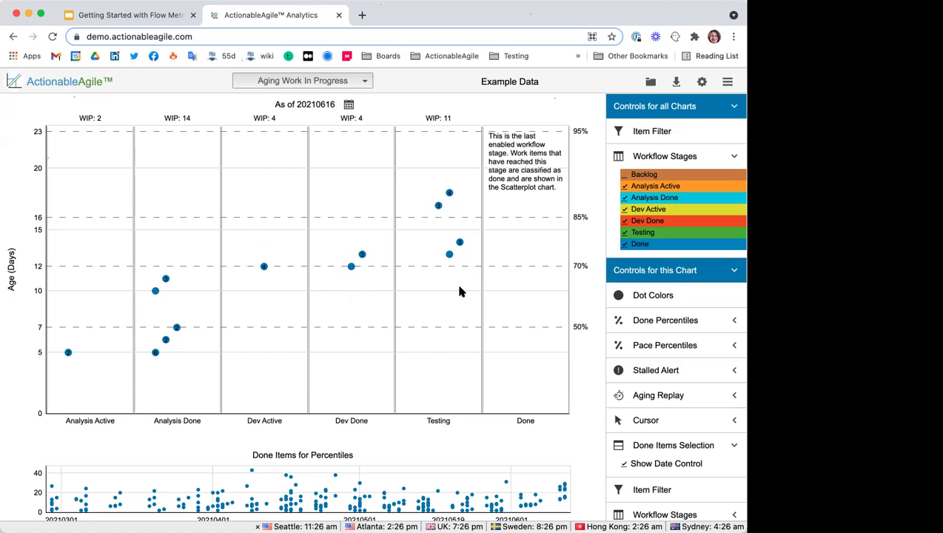
# Open the 55 Degrees wiki in a new browser tab and go to the ActionableAgile Analytics documentation space
pyautogui.click(363, 16)
pyautogui.click(267, 56)
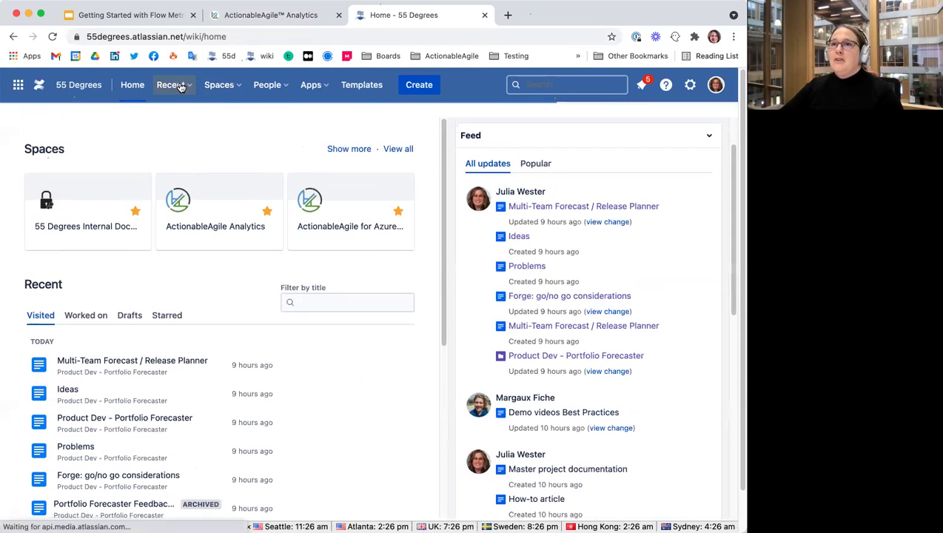
pyautogui.click(560, 83)
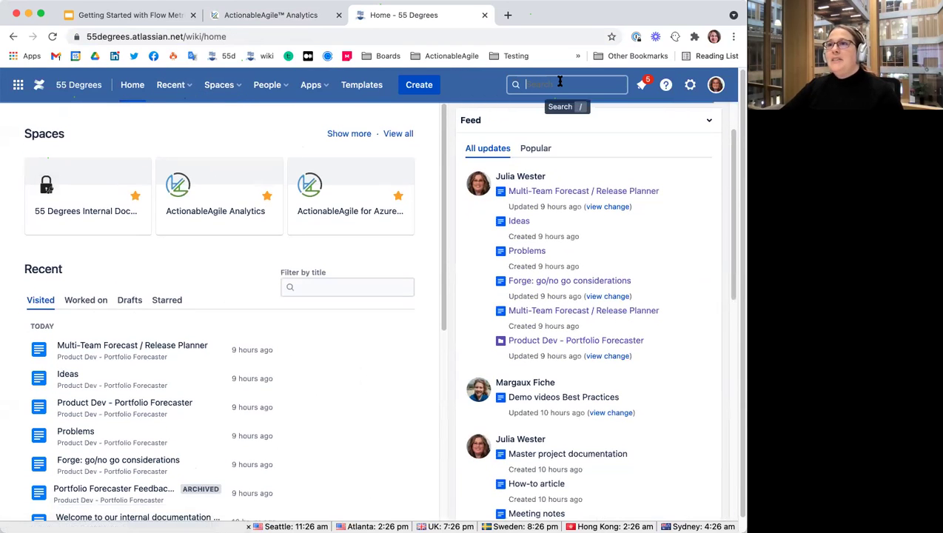
pyautogui.click(119, 153)
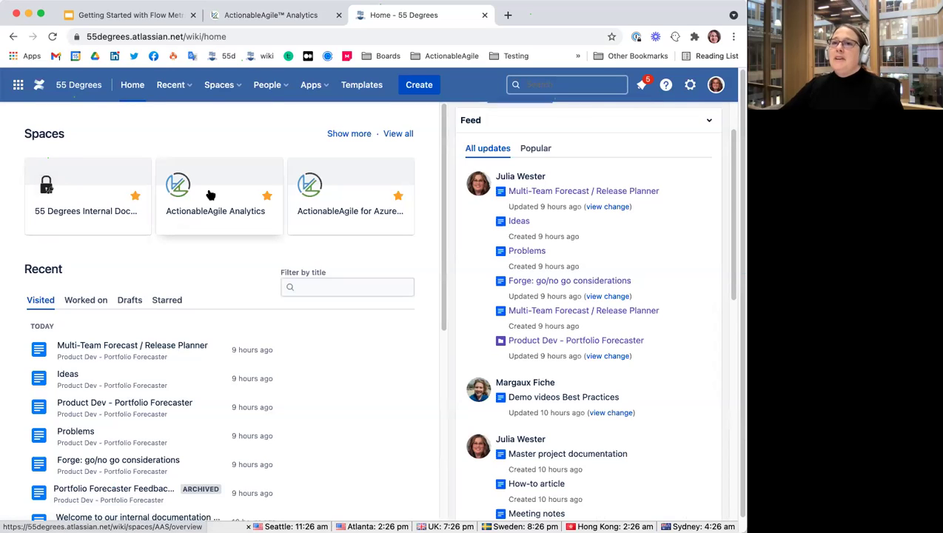
pyautogui.click(210, 193)
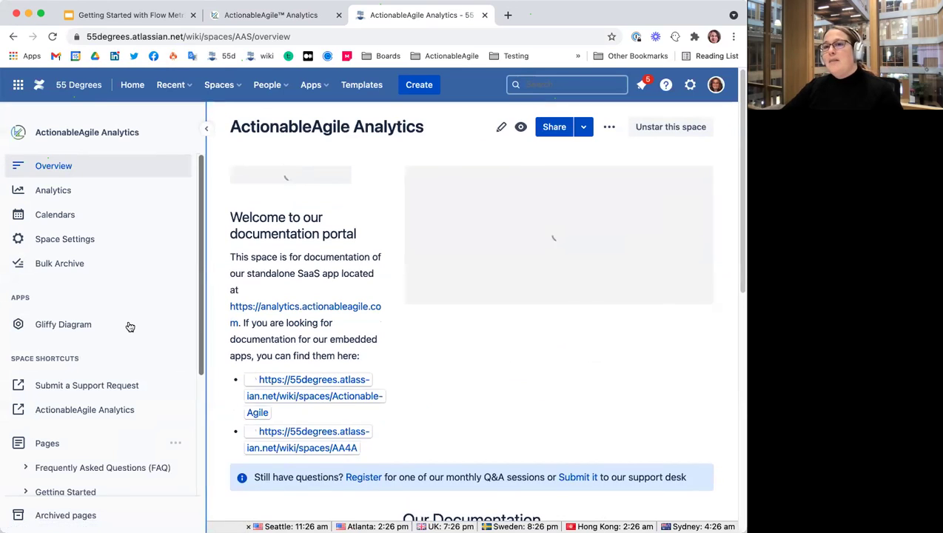
# Open the FAQ article on how ActionableAgile handles work that moves backwards, and collapse the page tree for reading
pyautogui.scroll(-5, 130, 326)
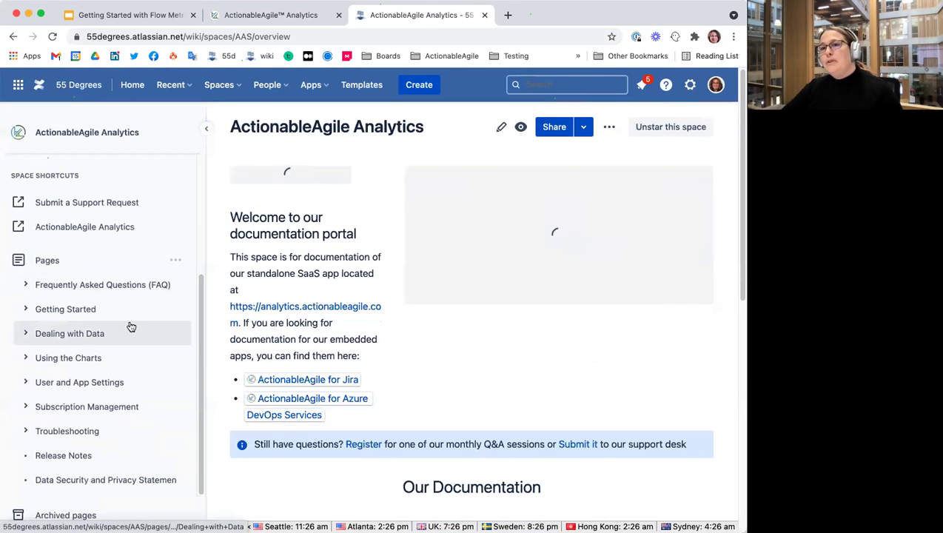
pyautogui.click(26, 285)
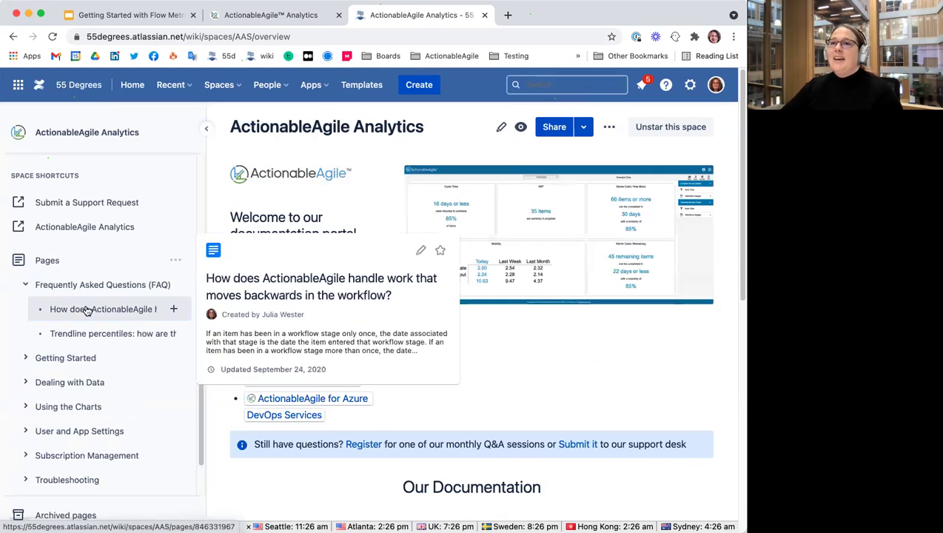
pyautogui.click(87, 309)
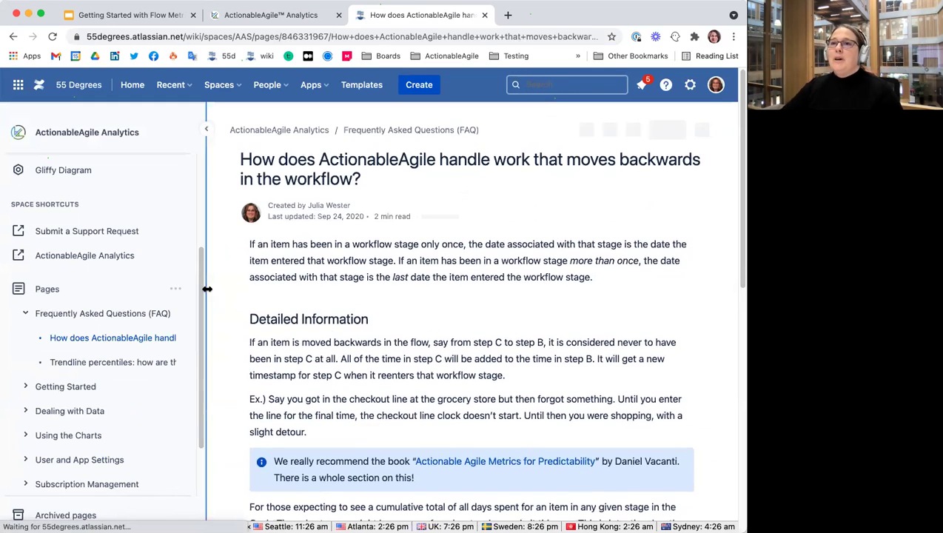
pyautogui.moveTo(207, 289); pyautogui.dragTo(67, 301)
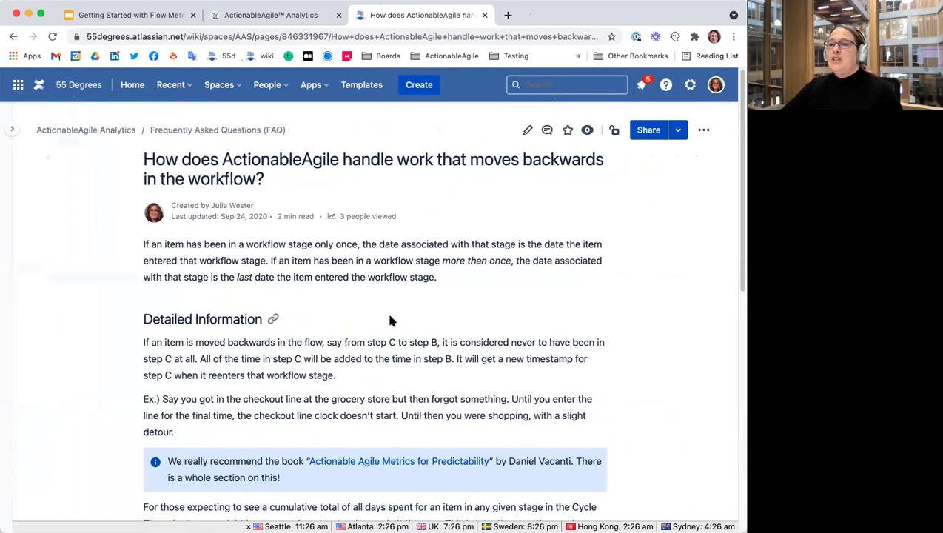
pyautogui.scroll(-3, 388, 315)
pyautogui.scroll(3, 389, 319)
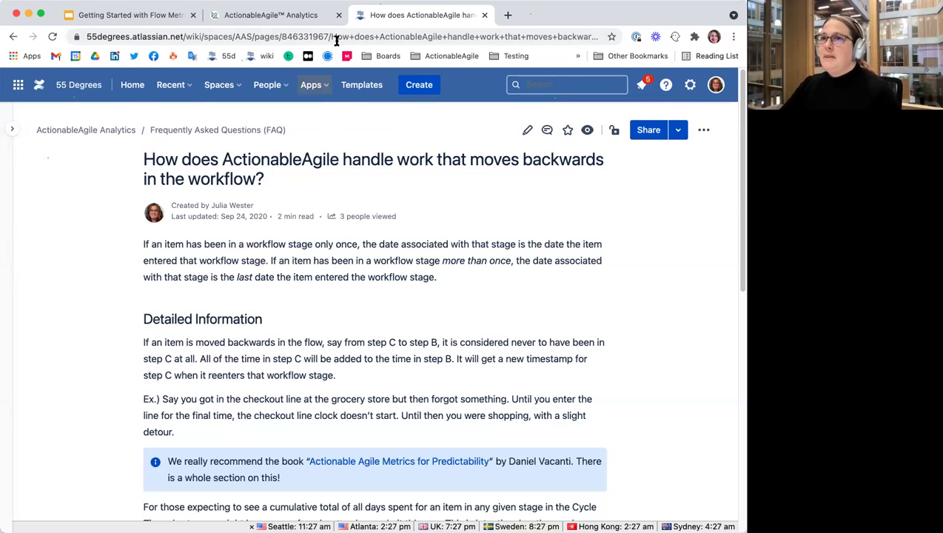
# Revisit the Aging Work In Progress chart, and read the FAQ article's detailed information and logic on work moving backwards
pyautogui.click(311, 15)
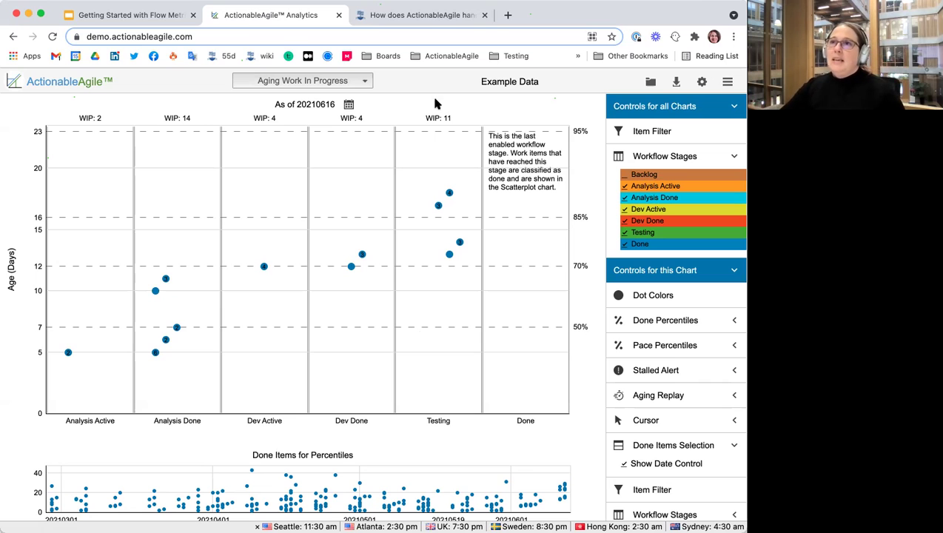
pyautogui.click(451, 20)
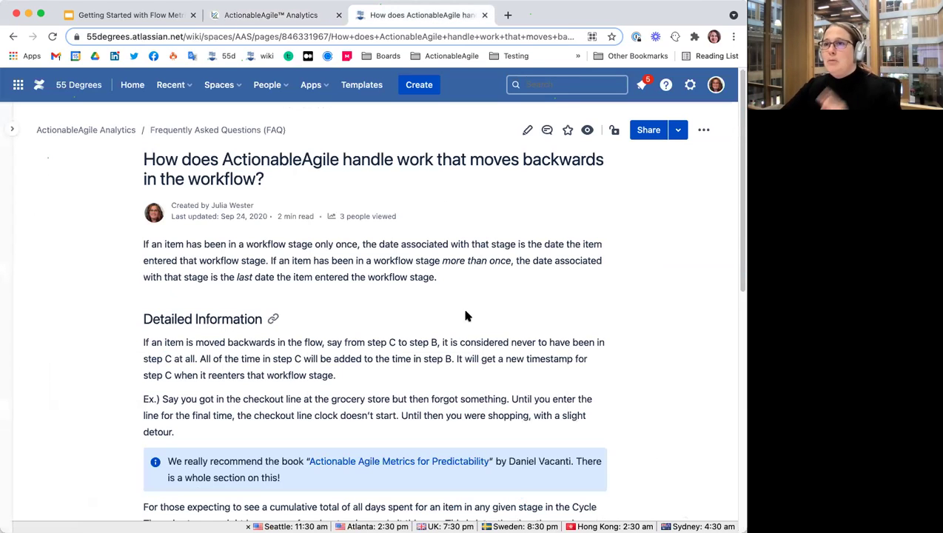
pyautogui.scroll(-8, 460, 318)
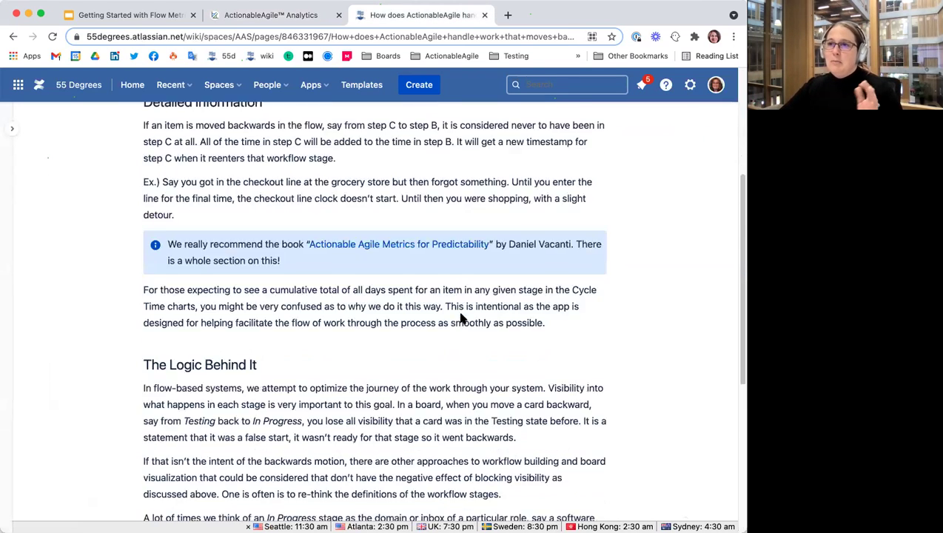
pyautogui.scroll(-4, 457, 335)
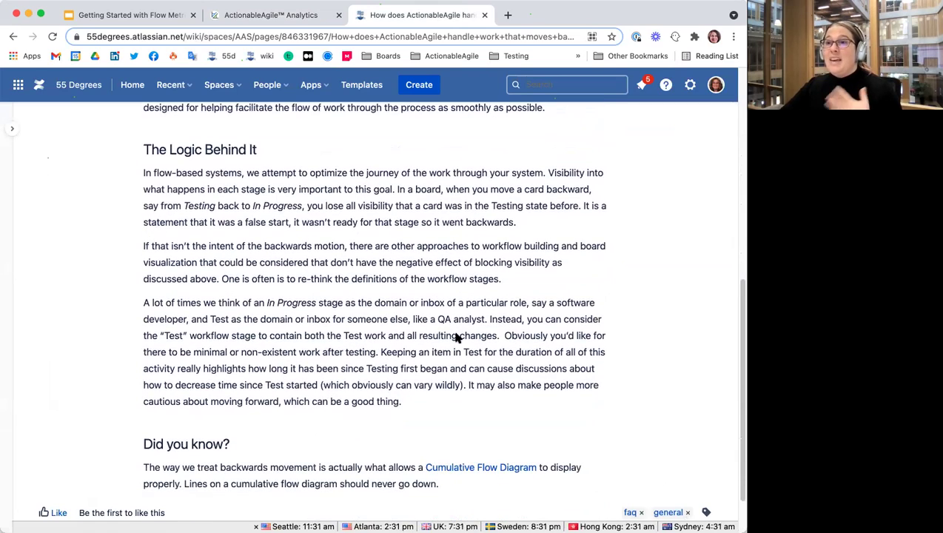
pyautogui.scroll(-3, 456, 336)
pyautogui.scroll(12, 456, 336)
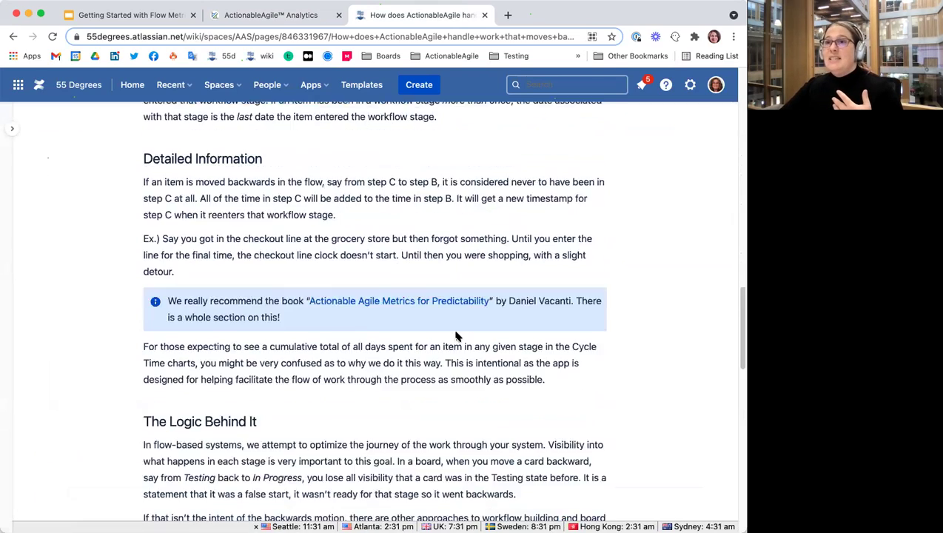
pyautogui.scroll(-2, 456, 337)
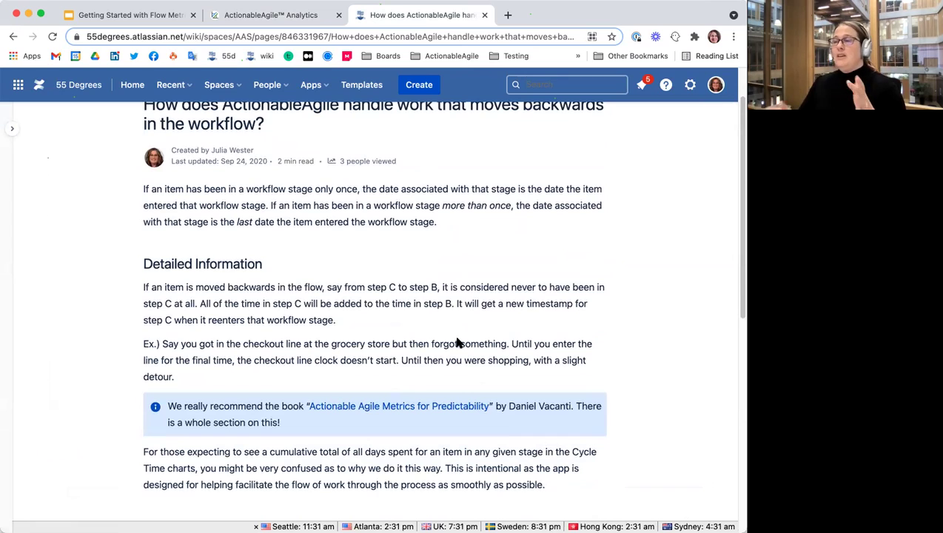